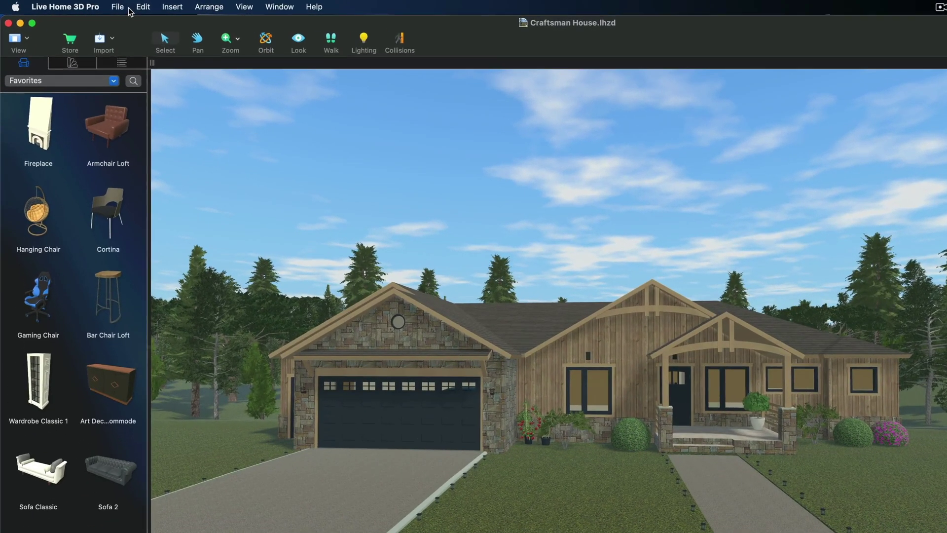
Step: Open the Craftsman House's Cycles render dialog, previewing 640 x 480 VGA with 128 samples
click(106, 8)
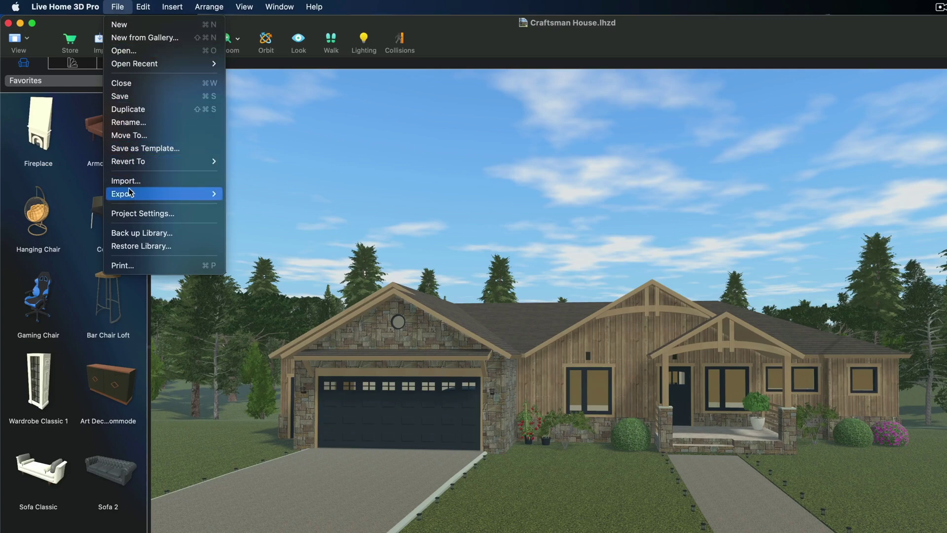
mouse_move(131, 194)
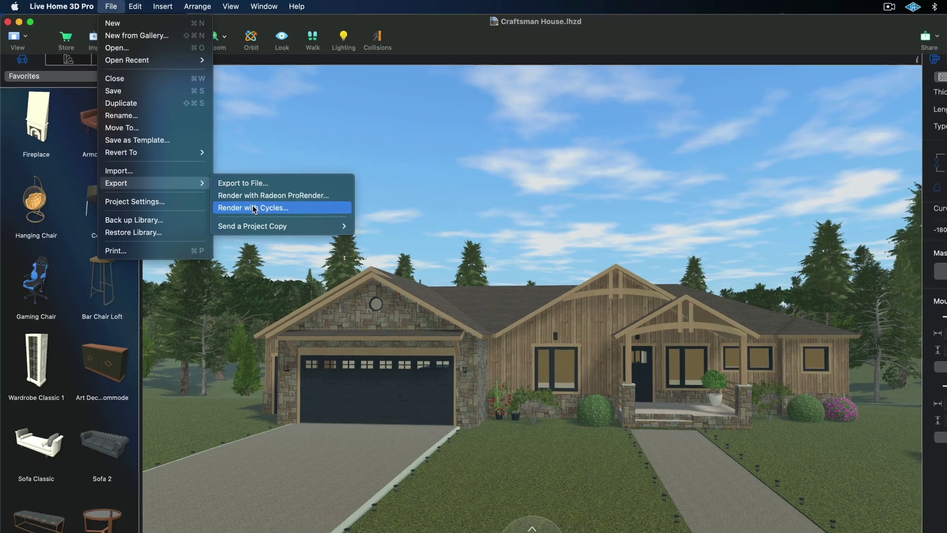
click(270, 220)
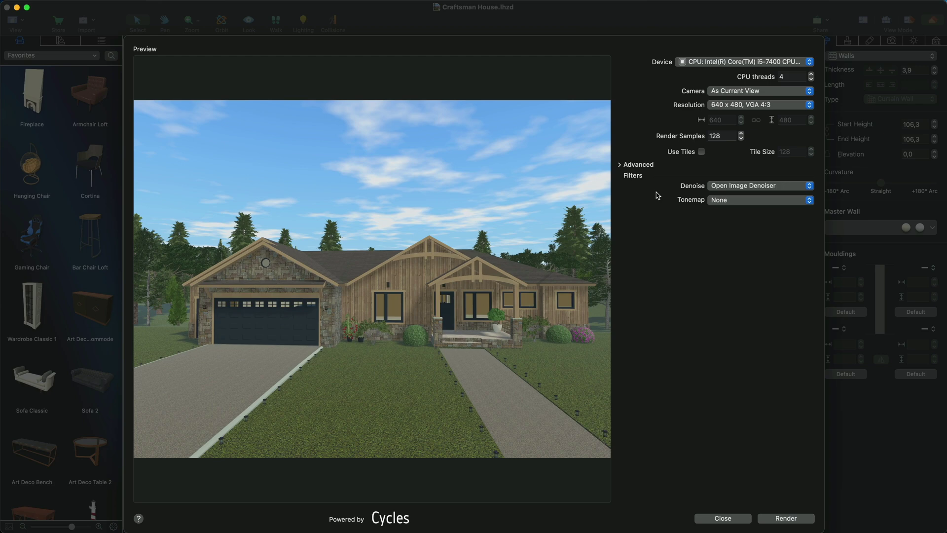
click(695, 64)
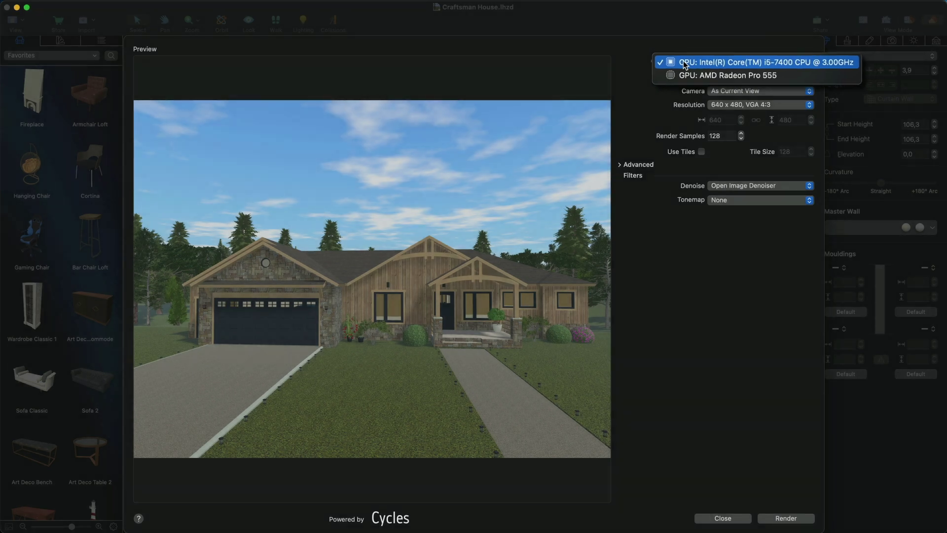
click(680, 62)
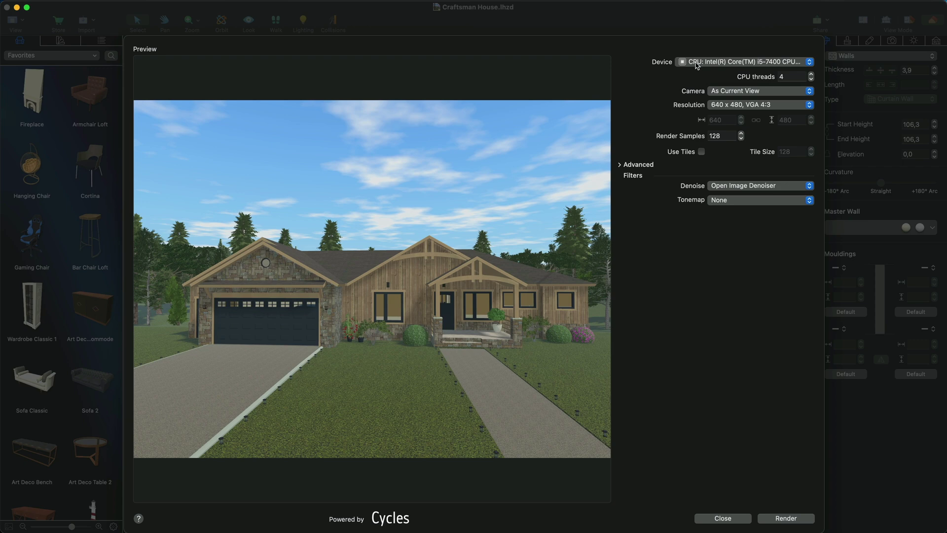
click(696, 63)
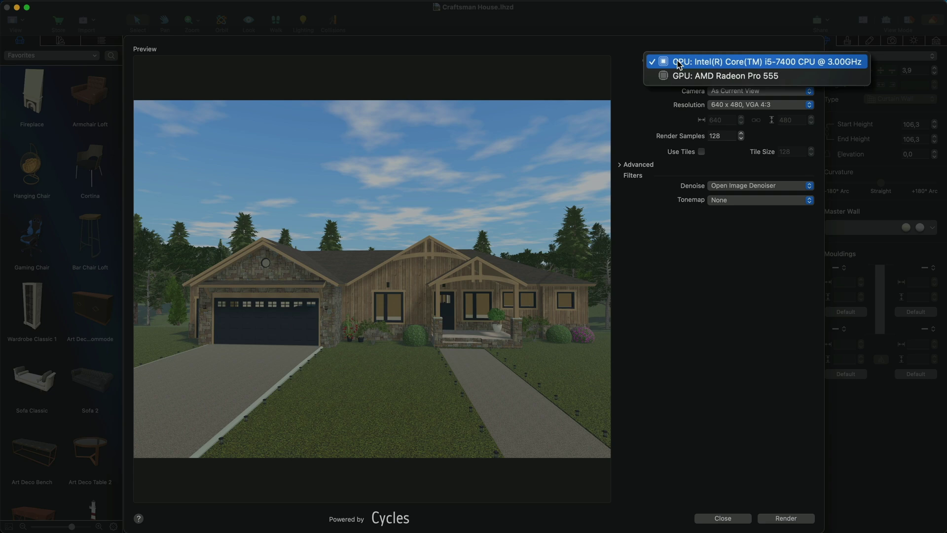
click(679, 63)
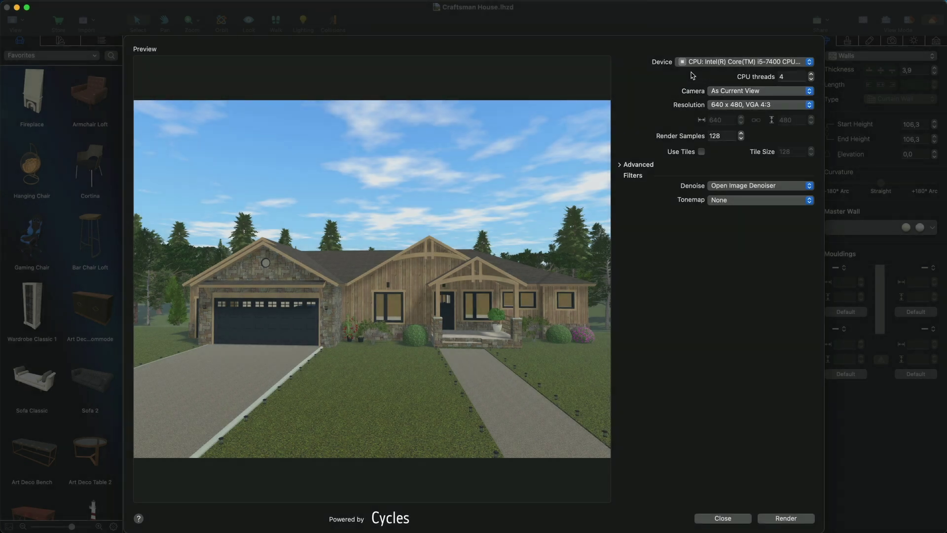
click(713, 92)
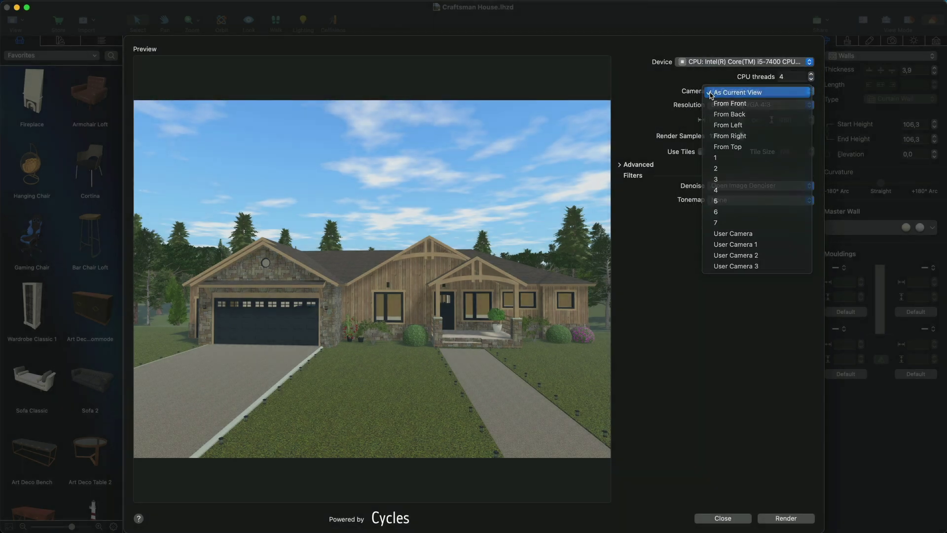
click(713, 92)
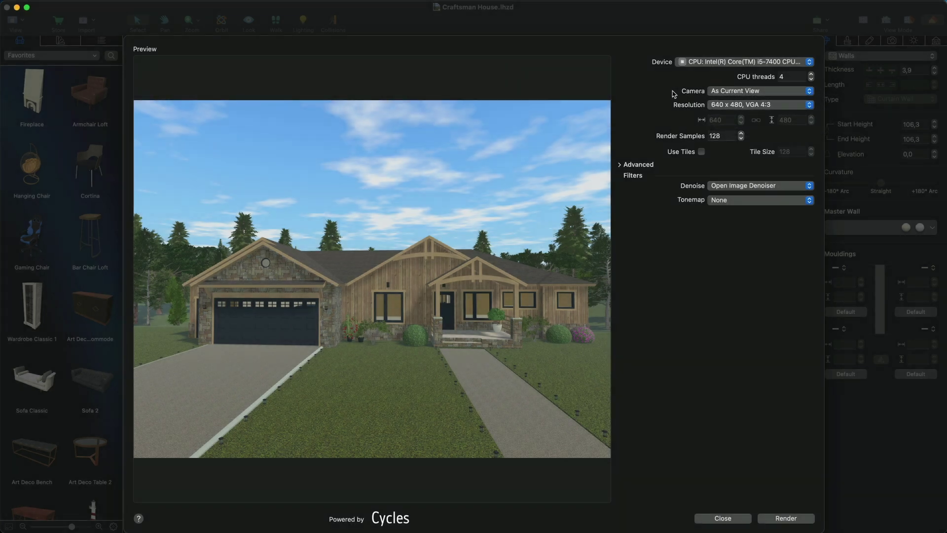
click(714, 106)
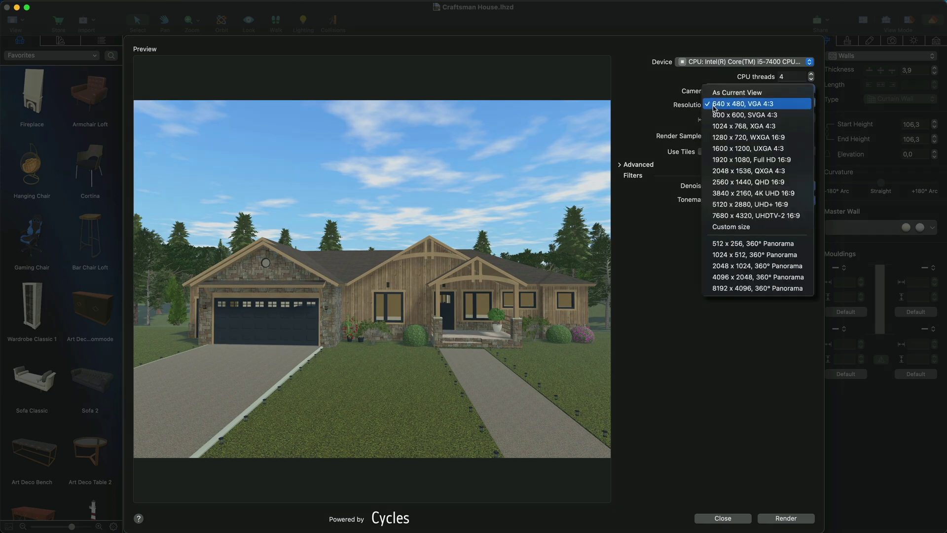
click(713, 104)
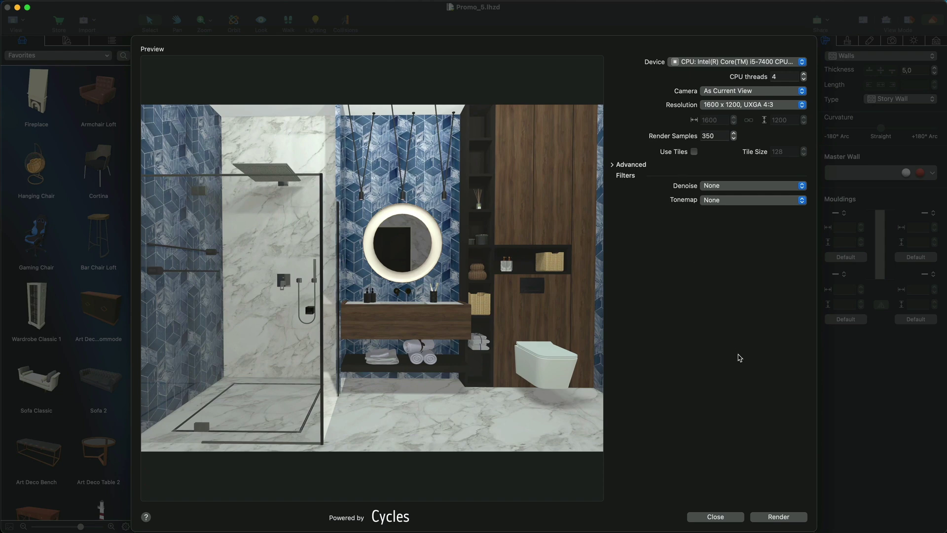
Step: Render the bathroom, then enable Use Tiles and render it again at 1600 x 1200, 350 samples
click(773, 515)
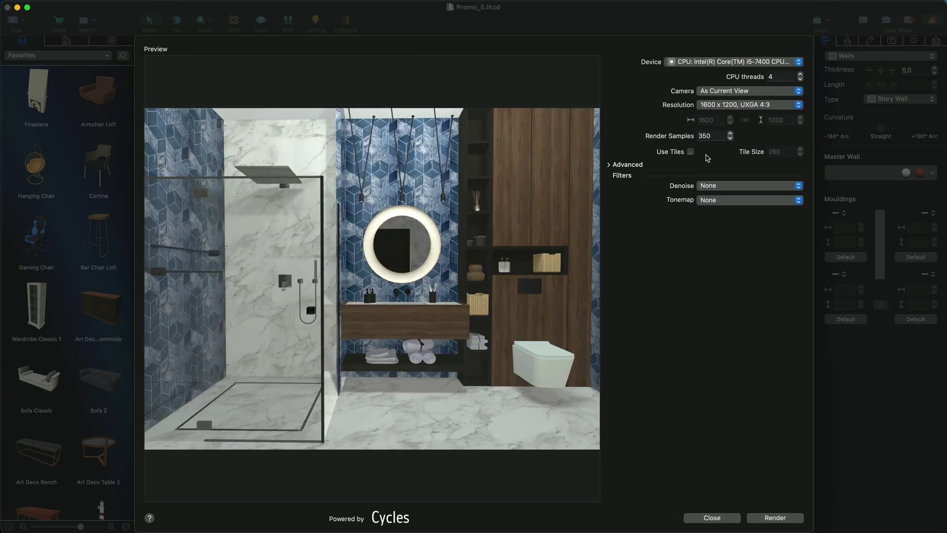
click(690, 151)
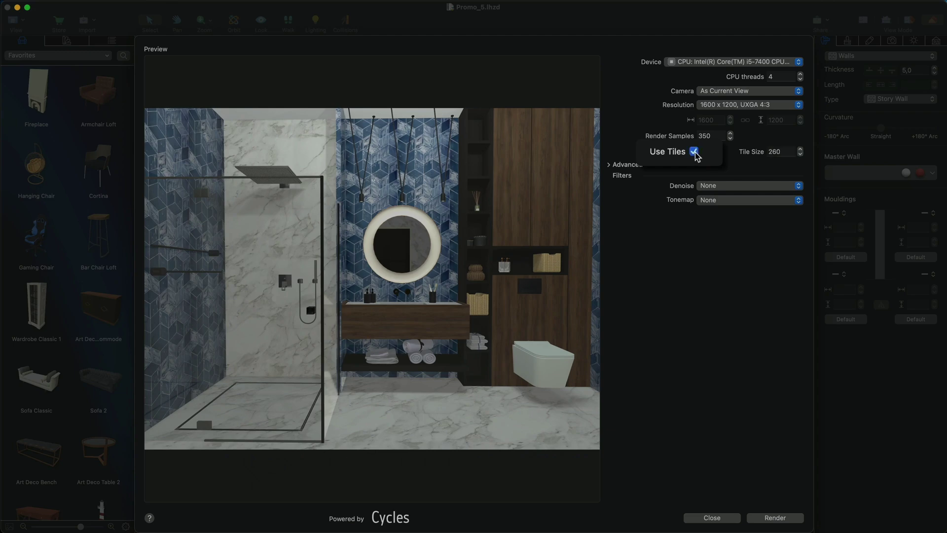
click(761, 517)
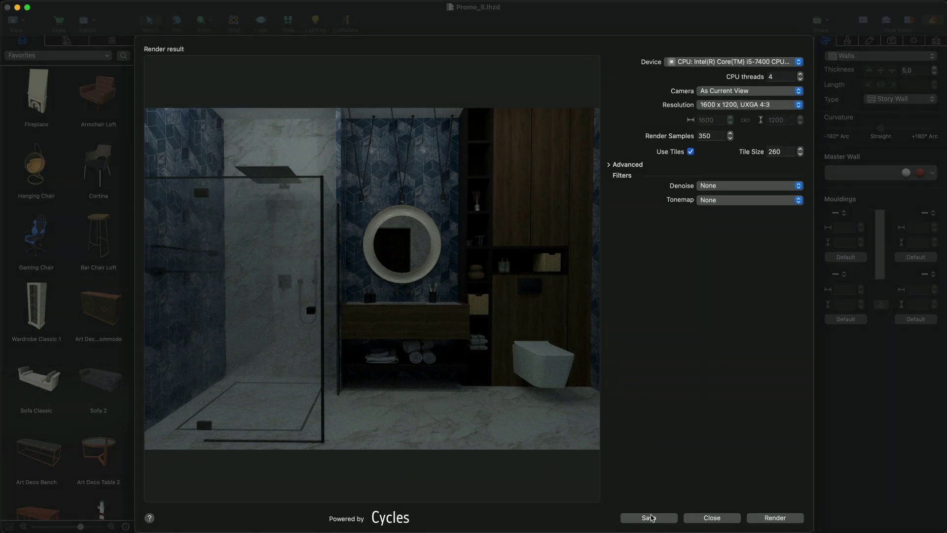
Step: Save the bathroom render as Bathroom.png on the Desktop
click(649, 517)
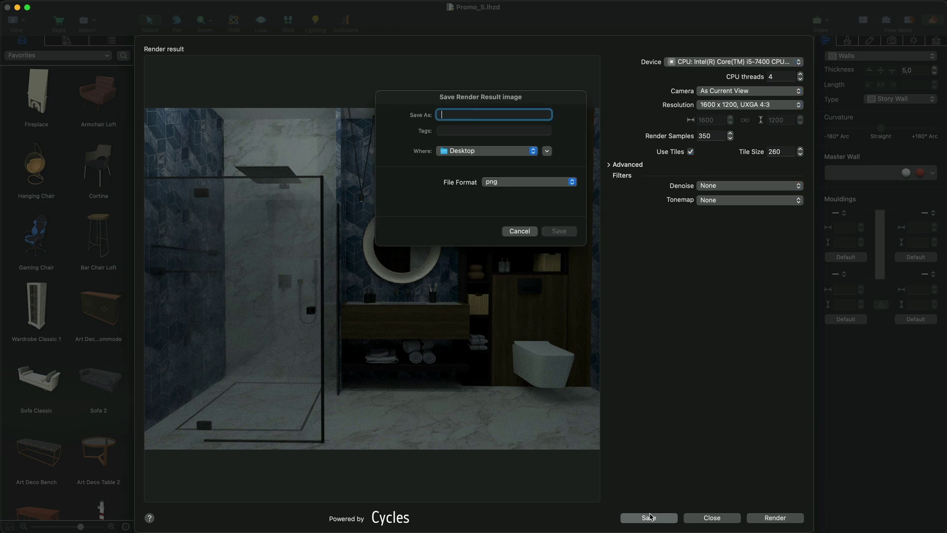
text(Bathroom)
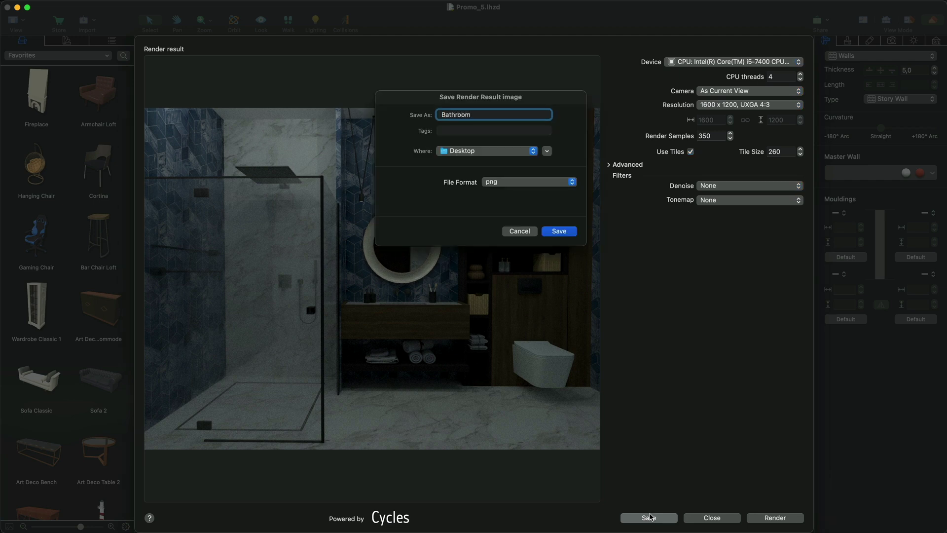
key(Return)
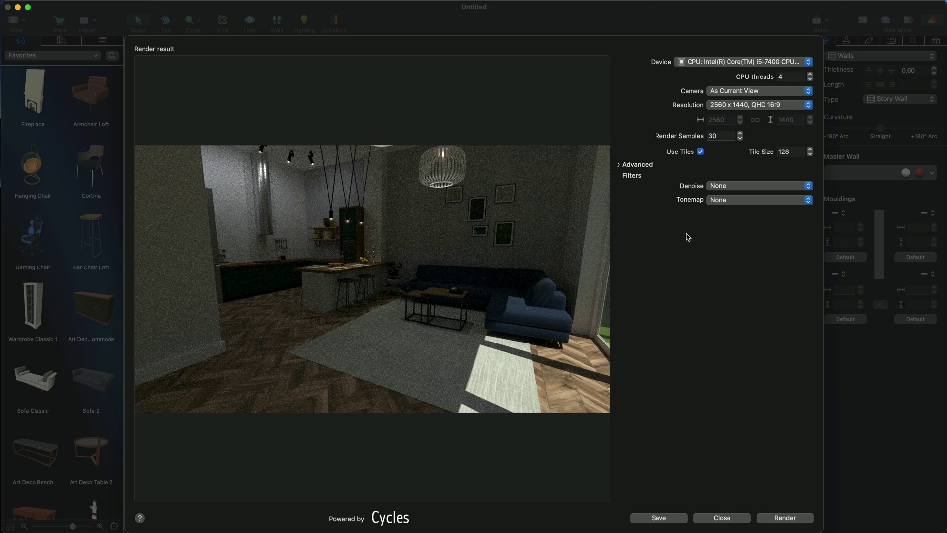
Step: Set Denoise to Open Image Denoiser and render the living room to a noise-free result
click(708, 186)
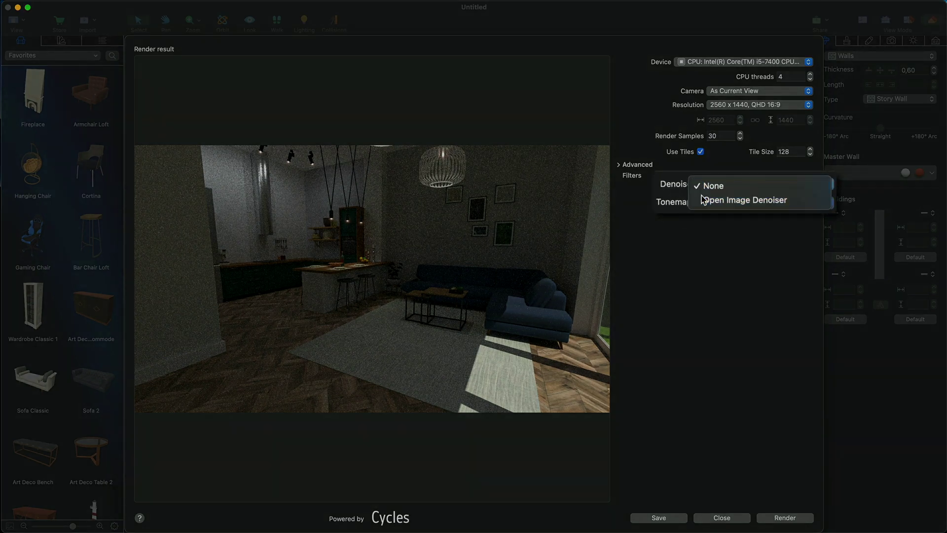
click(704, 200)
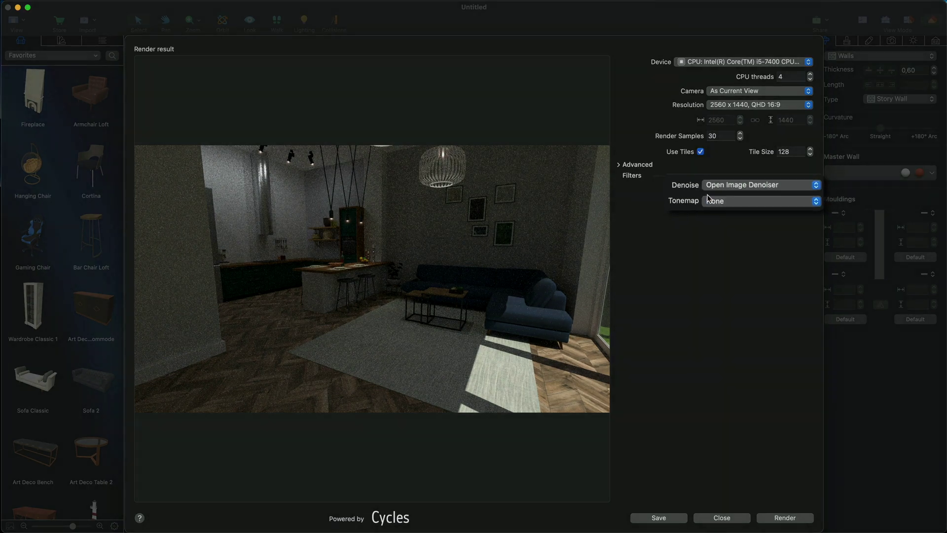
click(794, 517)
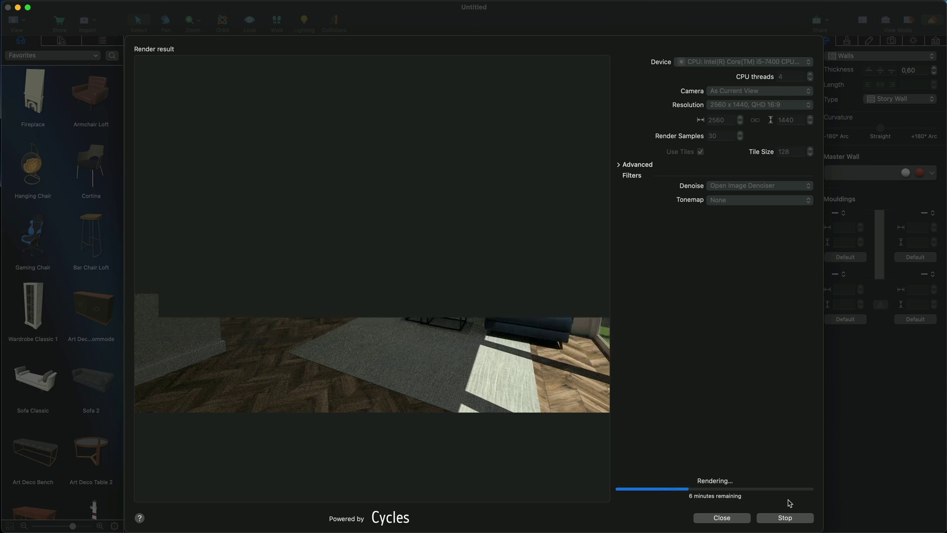
click(785, 517)
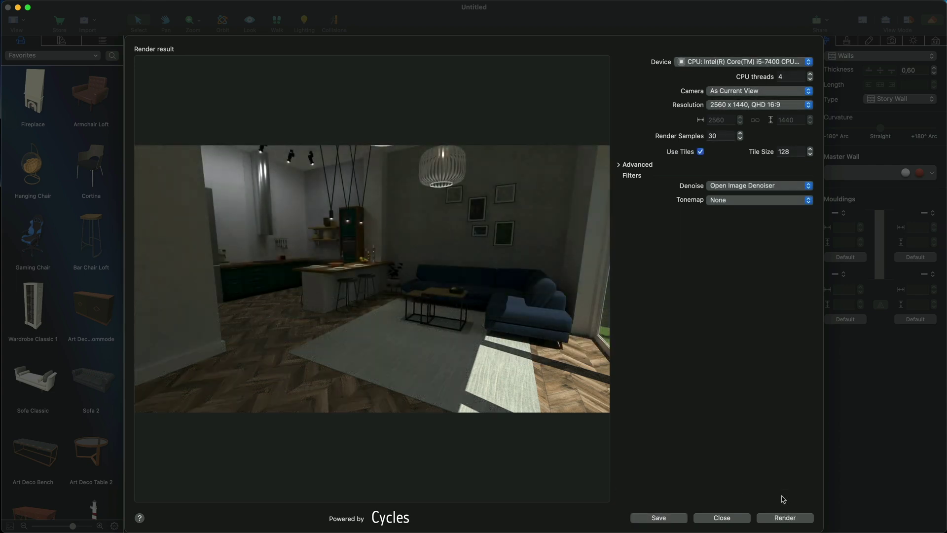
Step: Apply Drago tone mapping with a tweaked exposure, then switch the tonemap to Hill ACES
click(735, 200)
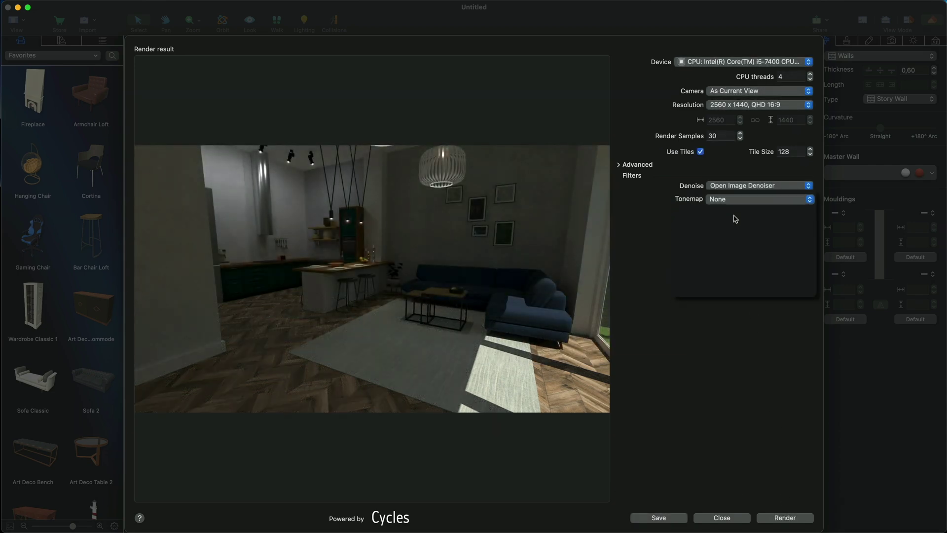
click(729, 192)
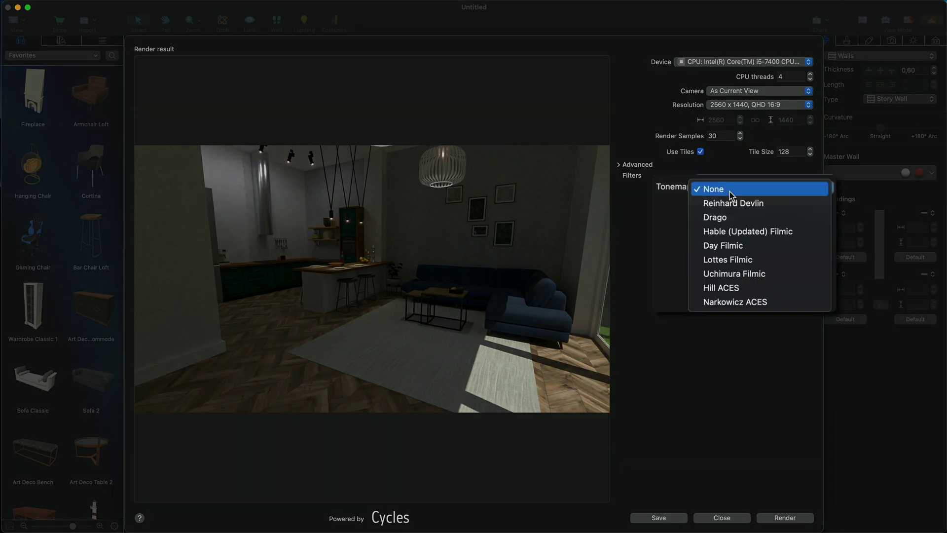
click(734, 222)
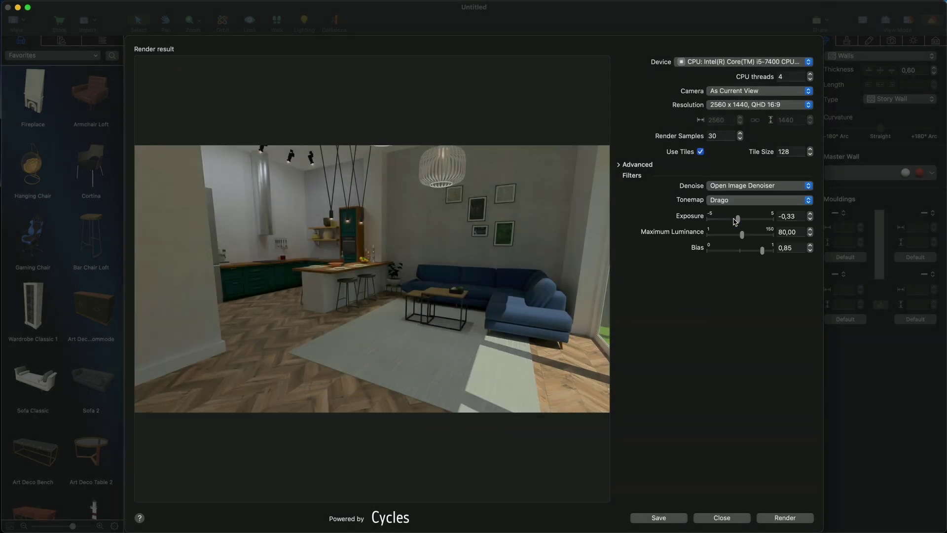
mouse_move(734, 219)
mouse_down()
mouse_move(725, 219)
mouse_move(737, 219)
mouse_up()
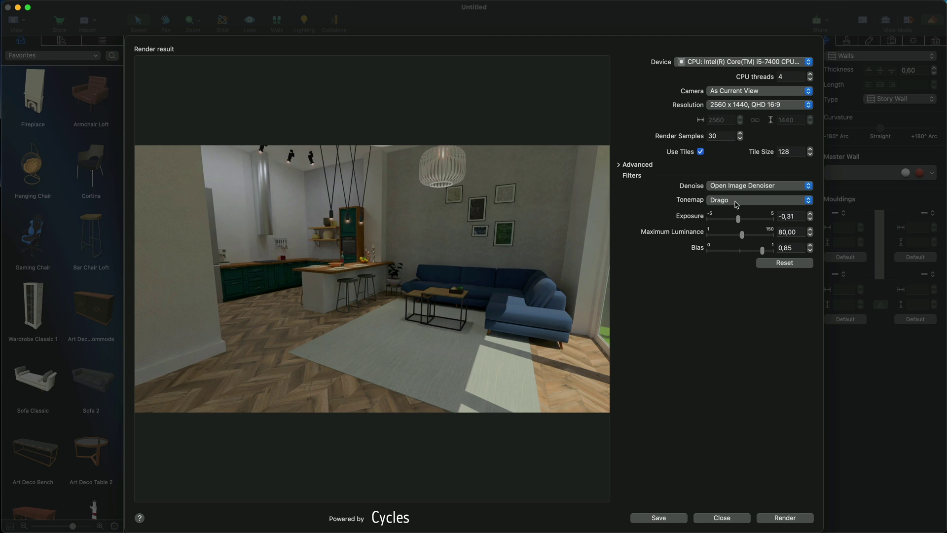
click(736, 201)
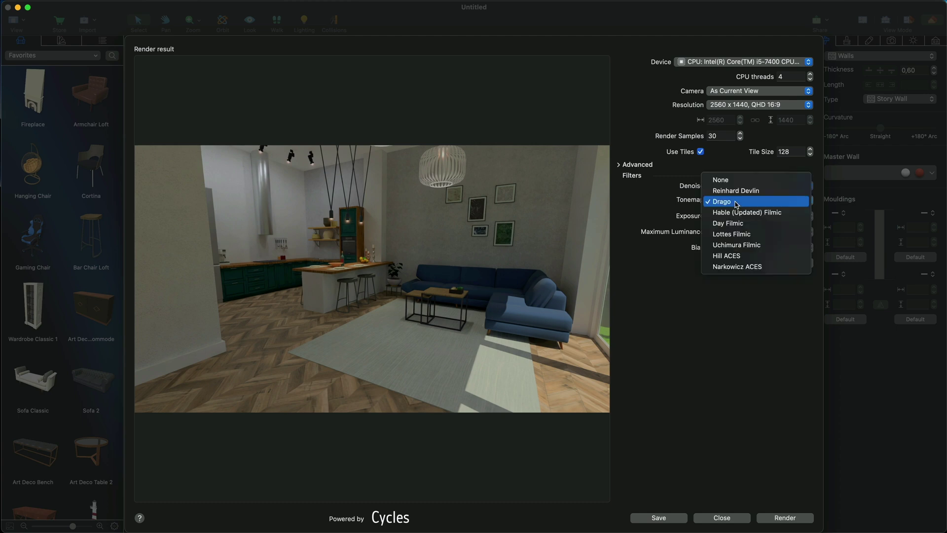
click(737, 256)
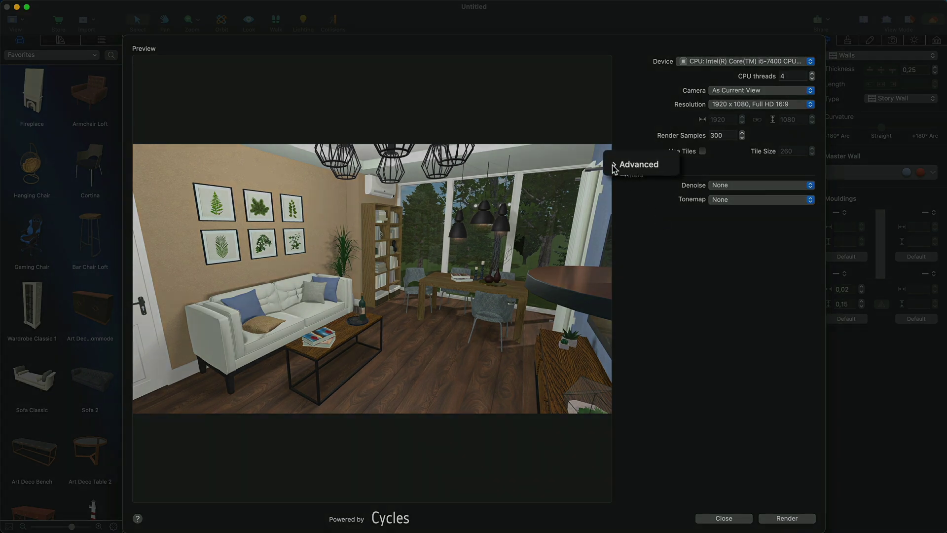
Step: Expand the Advanced section to show ray, light clamping and adaptive sampling settings
click(615, 164)
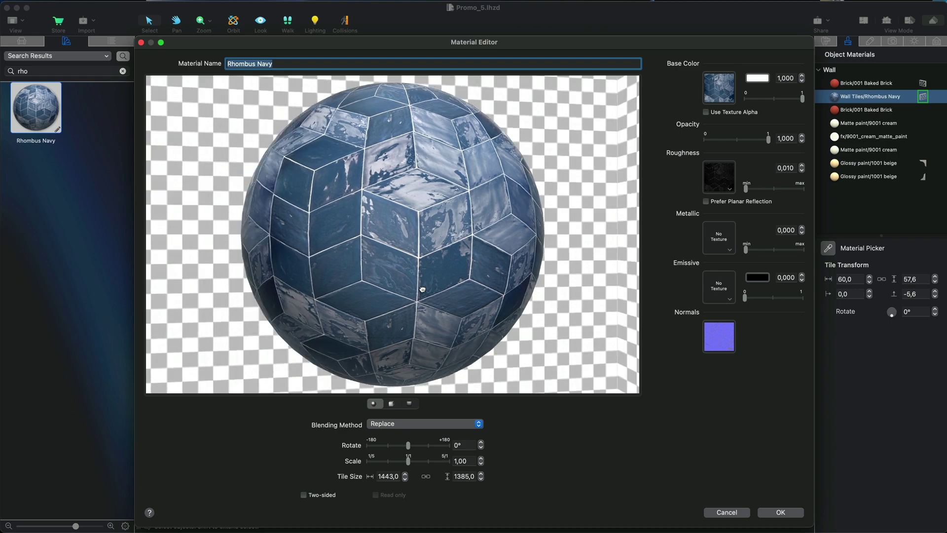
Step: Rotate the Rhombus Navy material preview to inspect its tiles
drag(422, 289, 543, 292)
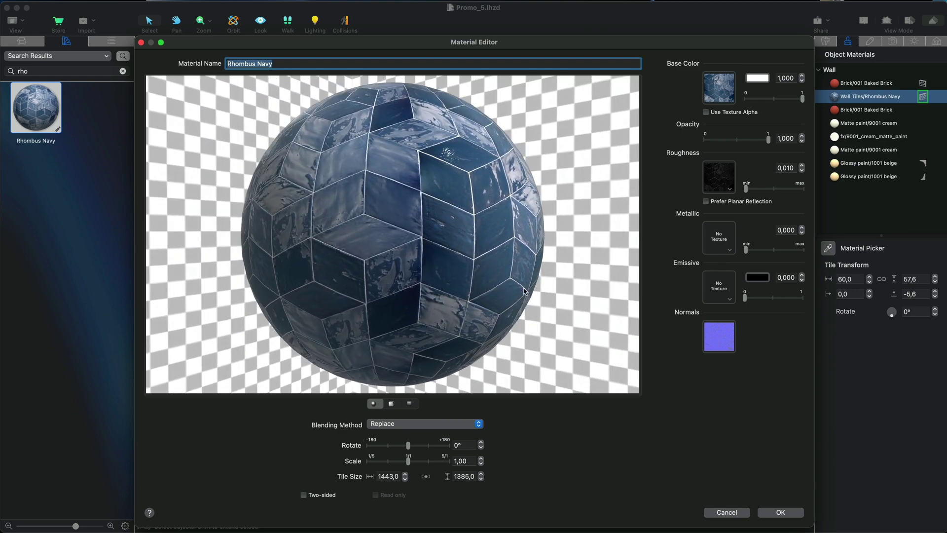
Step: Spin the Rhombus Navy preview sphere further around to view the tiles from another side
drag(446, 290, 650, 300)
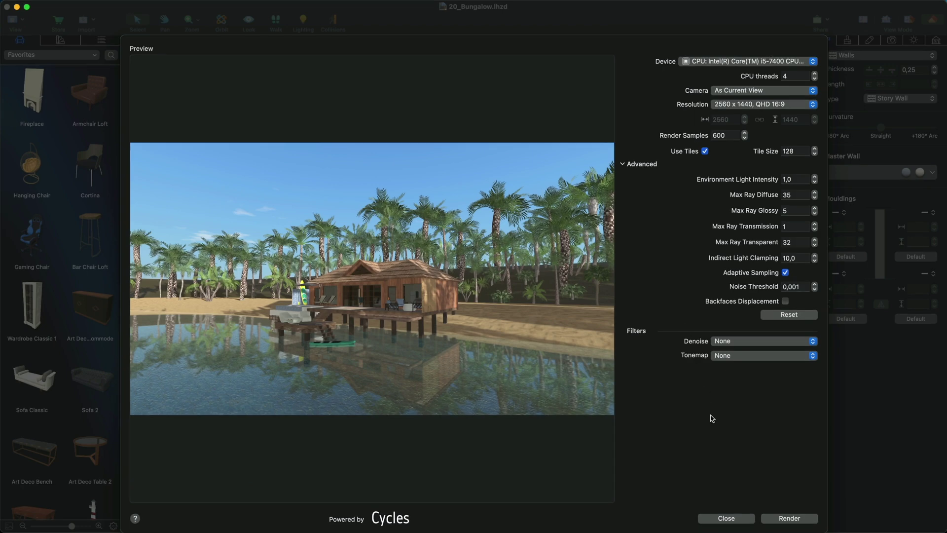
Step: Close the Cycles render settings window
click(722, 517)
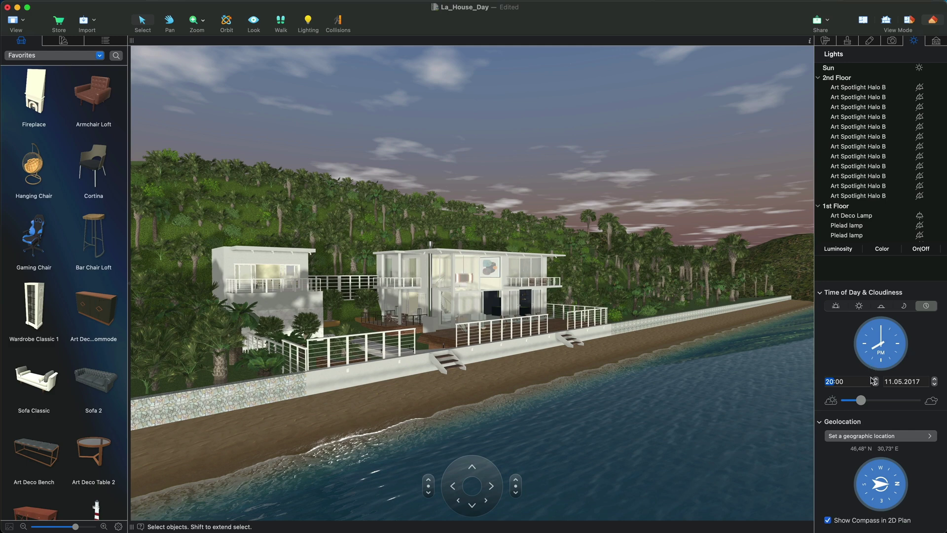
Step: Set the beach house to 13:00 daylight and open 014 Sand Masonry in the Material Editor
click(841, 306)
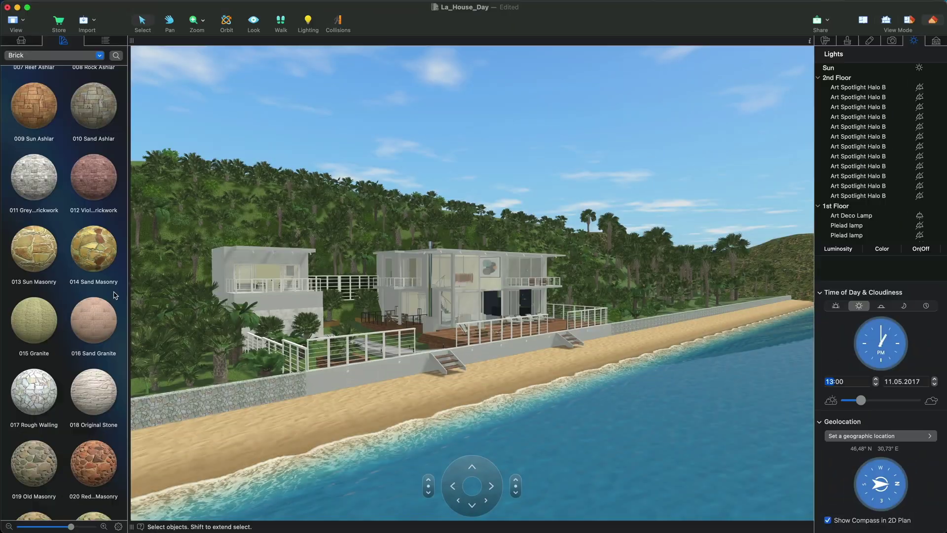
right_click(106, 268)
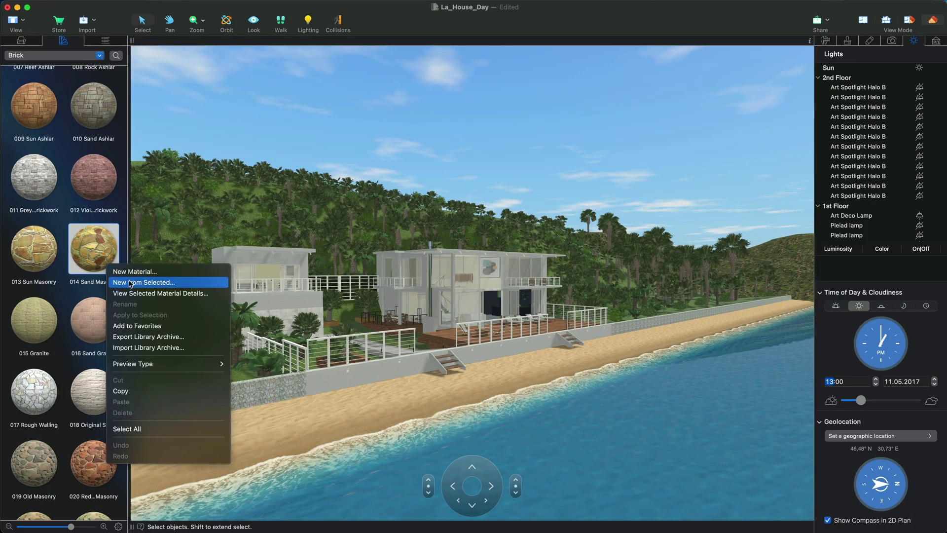
click(138, 294)
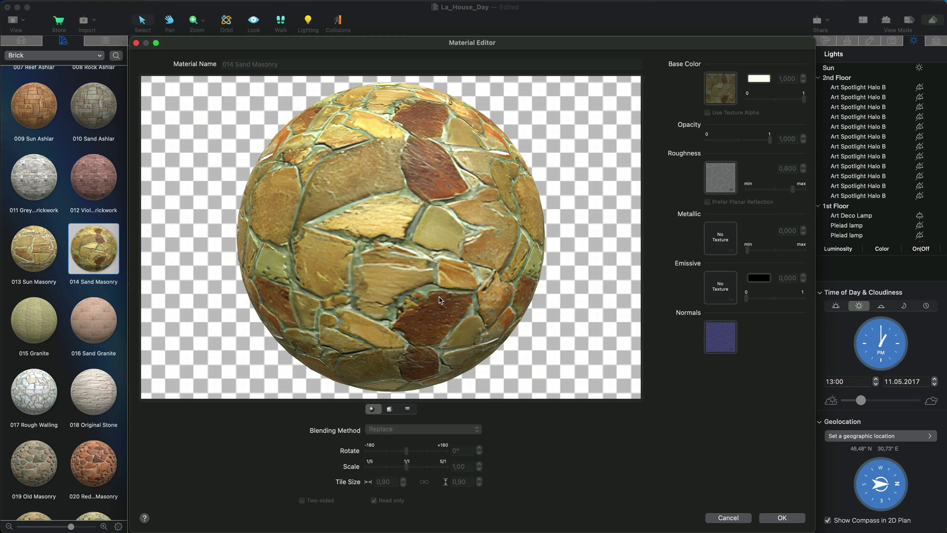
Step: Rotate the Material Editor preview sphere to inspect the 014 Sand Masonry surface
drag(439, 297, 542, 314)
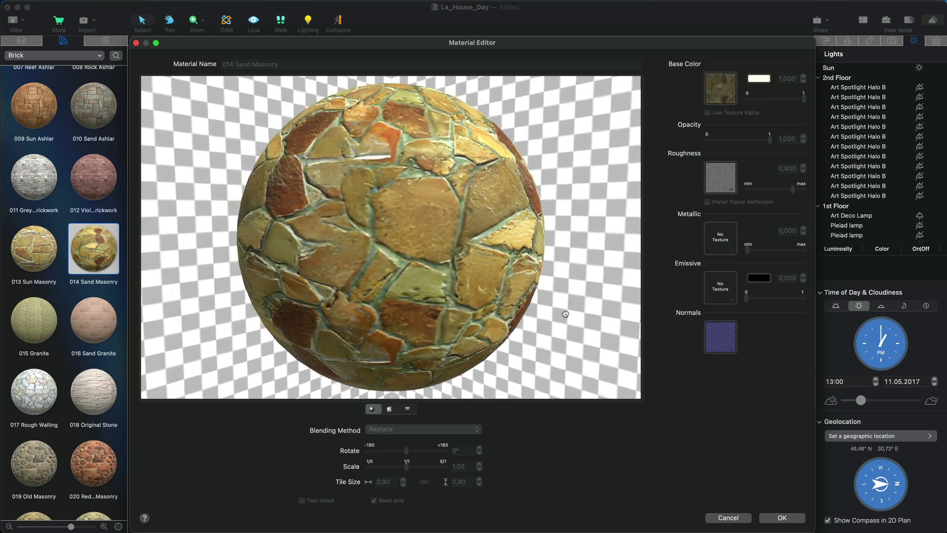